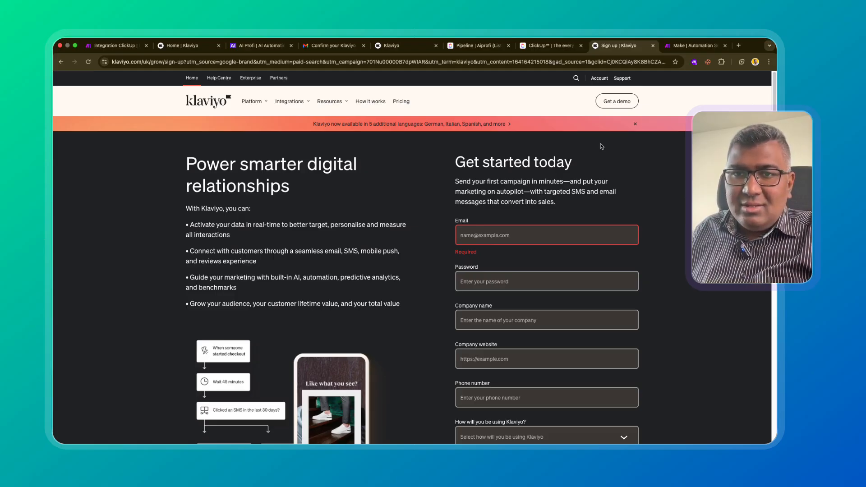
# Step: View the ClickUp, Klaviyo and Make sign-up pages in the browser
pyautogui.click(554, 55)
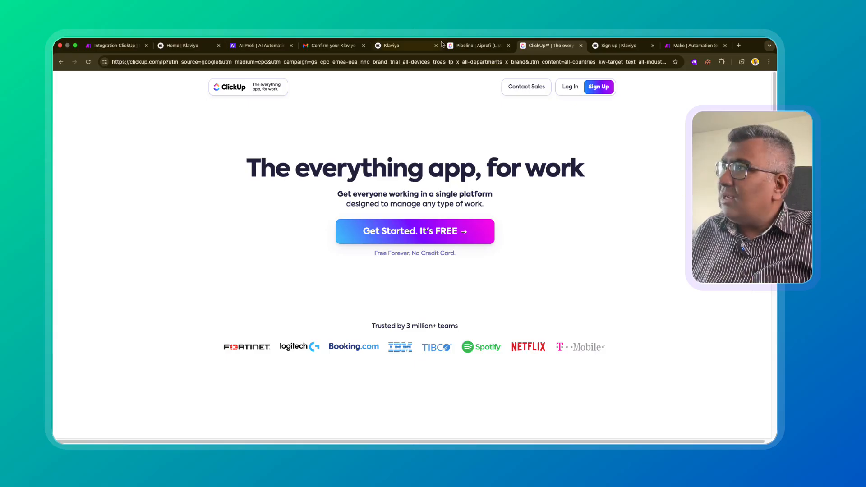
pyautogui.click(616, 45)
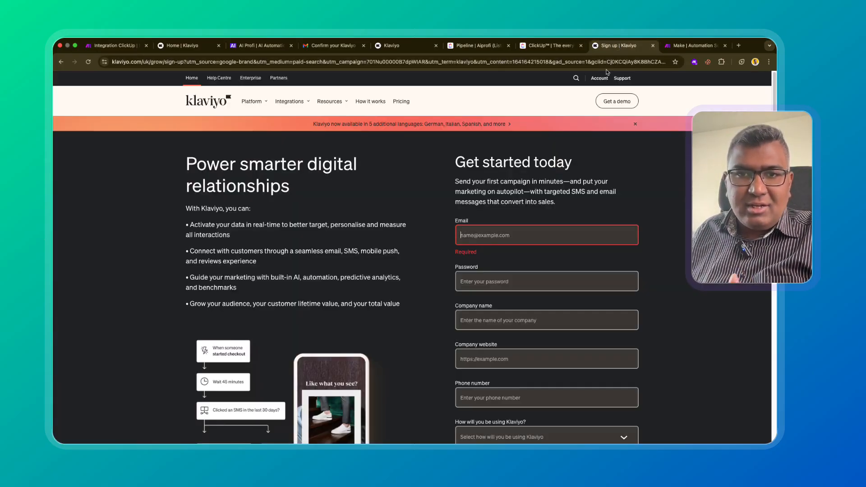
pyautogui.click(694, 46)
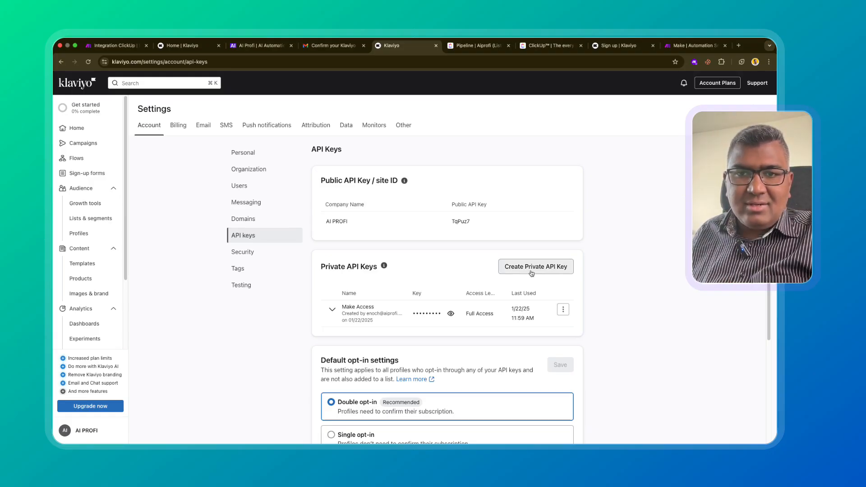
pyautogui.scroll(-1, 479, 263)
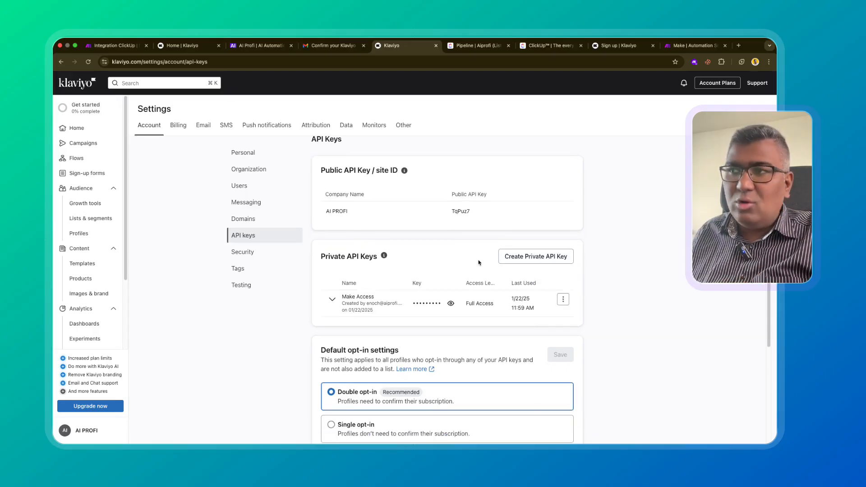
pyautogui.scroll(-1, 479, 262)
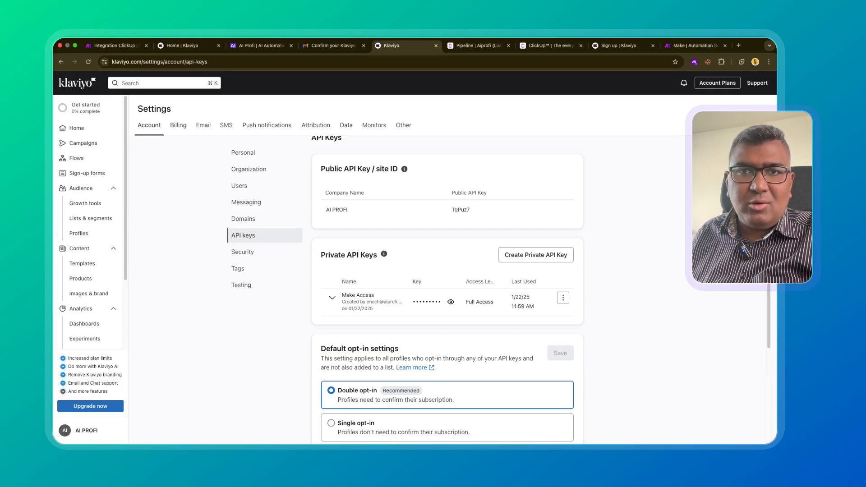
# Step: Switch to the Integration ClickUp scenario in Make and examine the ClickUp List All Tasks module's connection, workspace, space, folder, list and filter settings
pyautogui.click(114, 45)
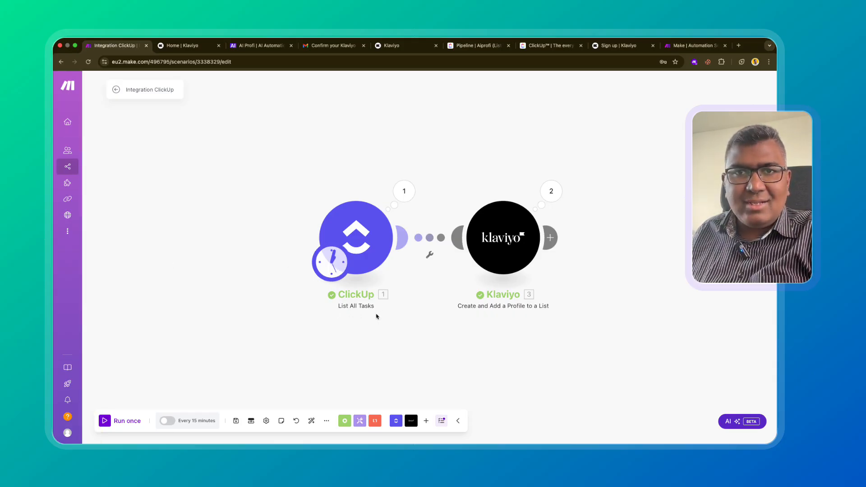
pyautogui.click(366, 245)
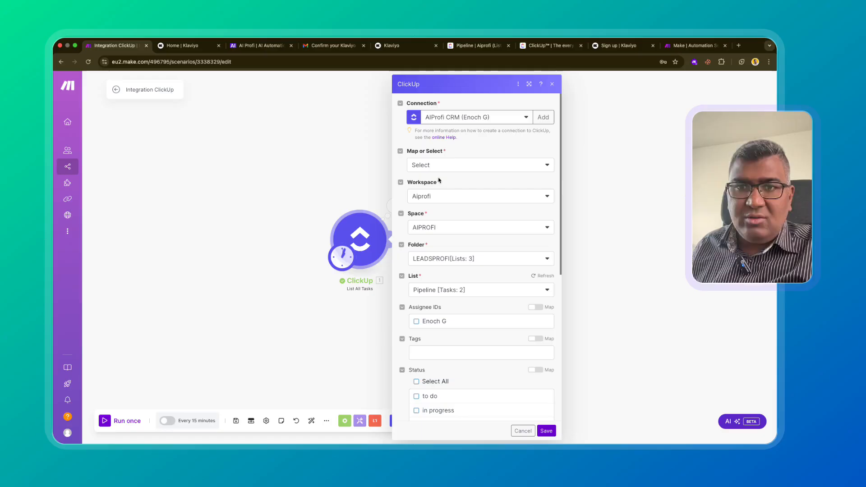
pyautogui.scroll(-1, 451, 237)
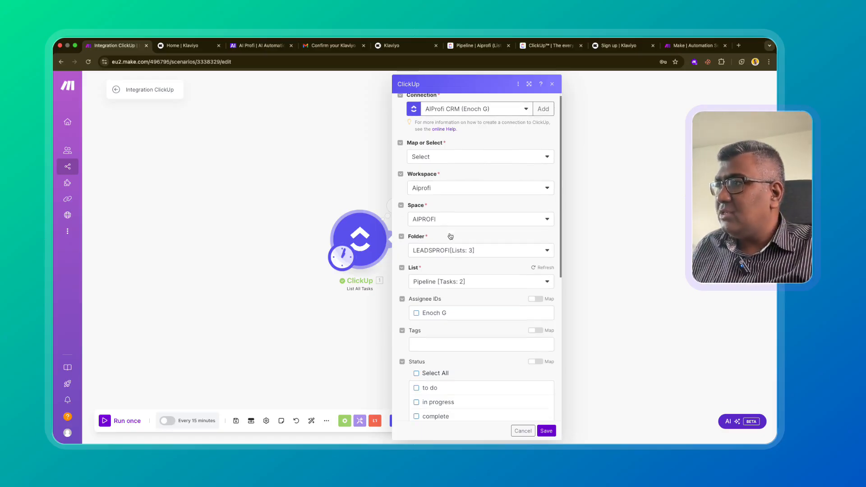
pyautogui.scroll(-4, 469, 258)
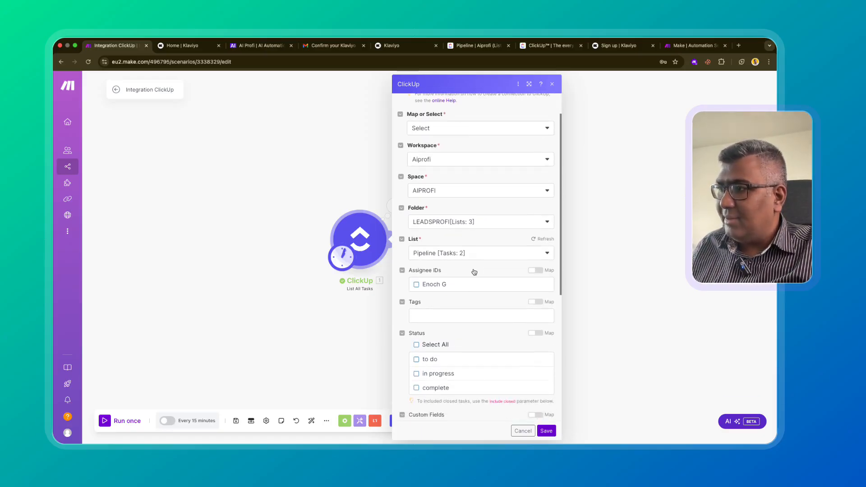
pyautogui.scroll(-5, 473, 272)
pyautogui.scroll(10, 472, 270)
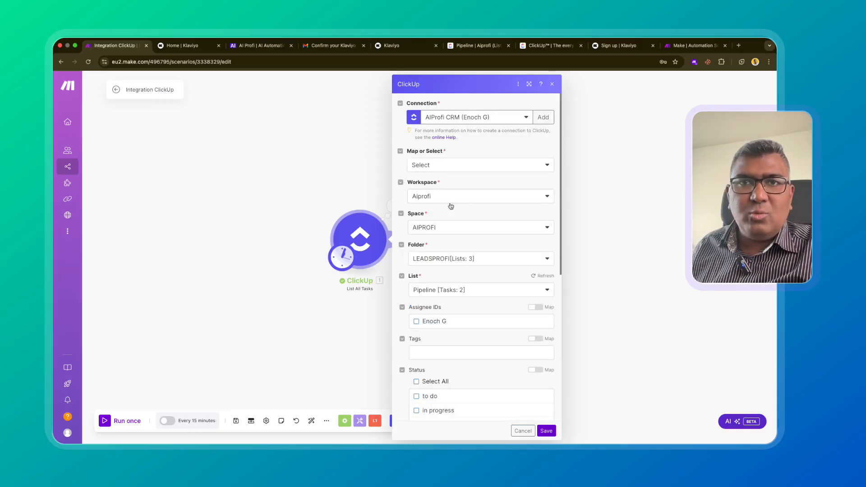
pyautogui.scroll(-1, 450, 206)
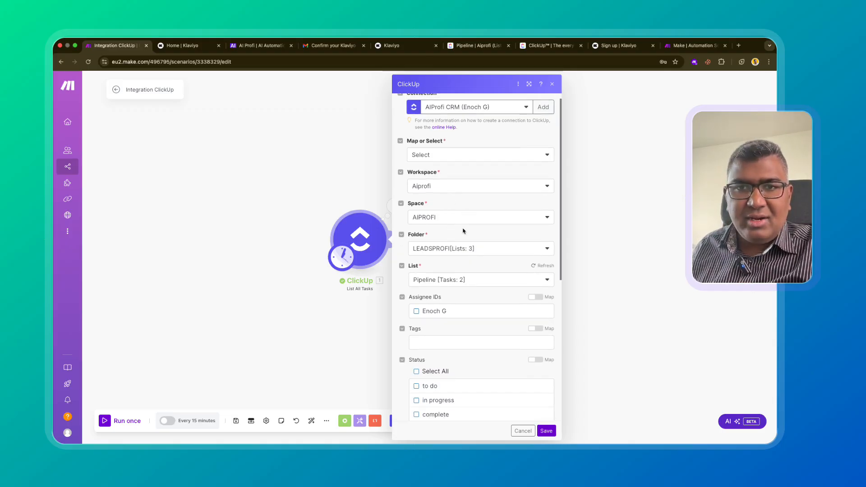
pyautogui.scroll(-3, 463, 232)
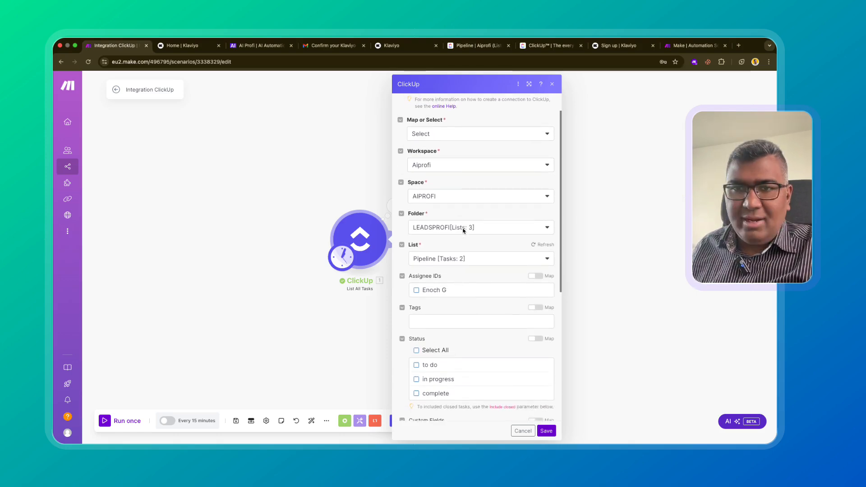
pyautogui.scroll(-3, 463, 231)
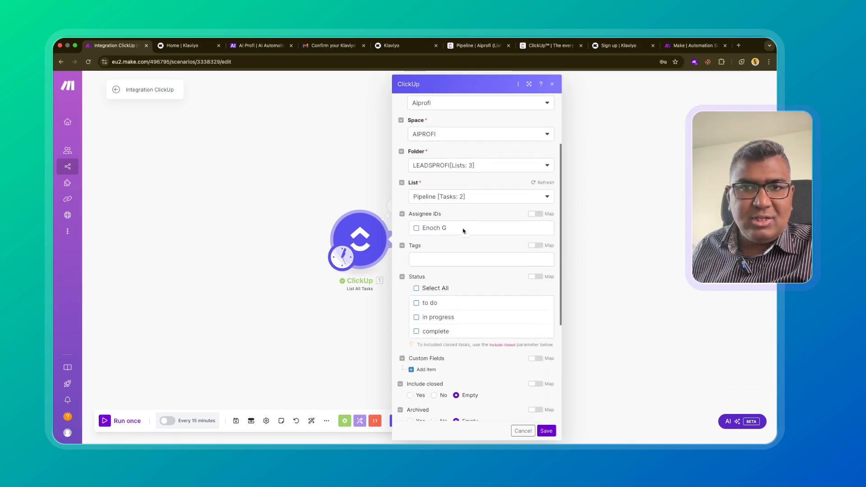
pyautogui.scroll(-3, 463, 232)
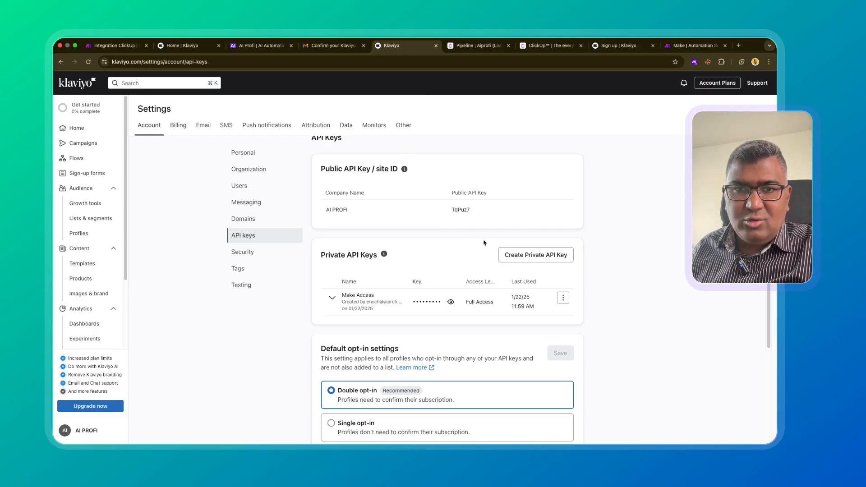
# Step: Return to the Make scenario, review the Klaviyo profile module's list ID and custom-field mappings, and save the module
pyautogui.click(116, 46)
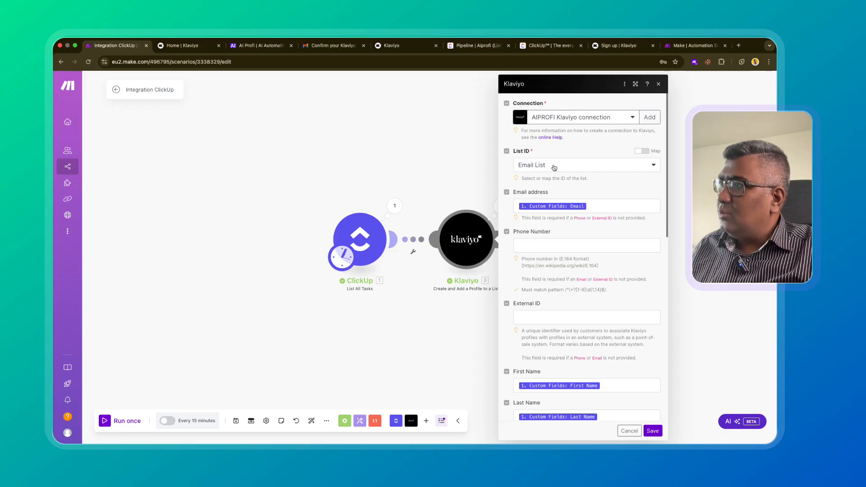
pyautogui.scroll(-2, 554, 168)
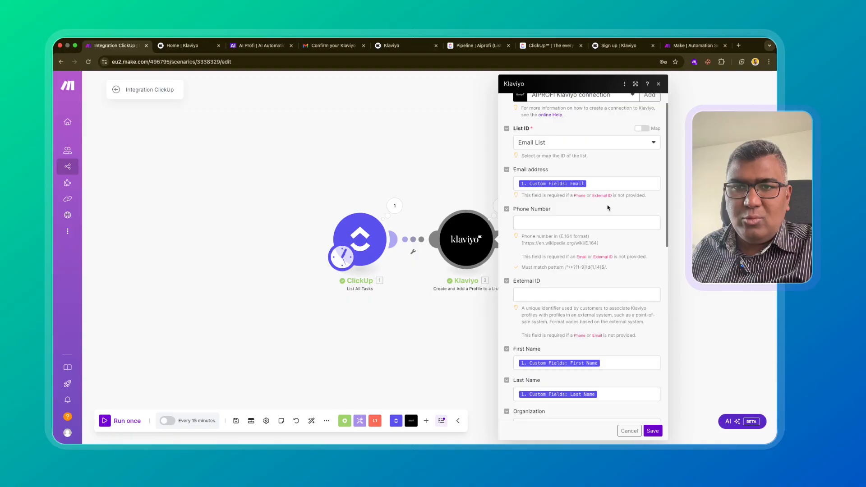
pyautogui.scroll(-3, 608, 208)
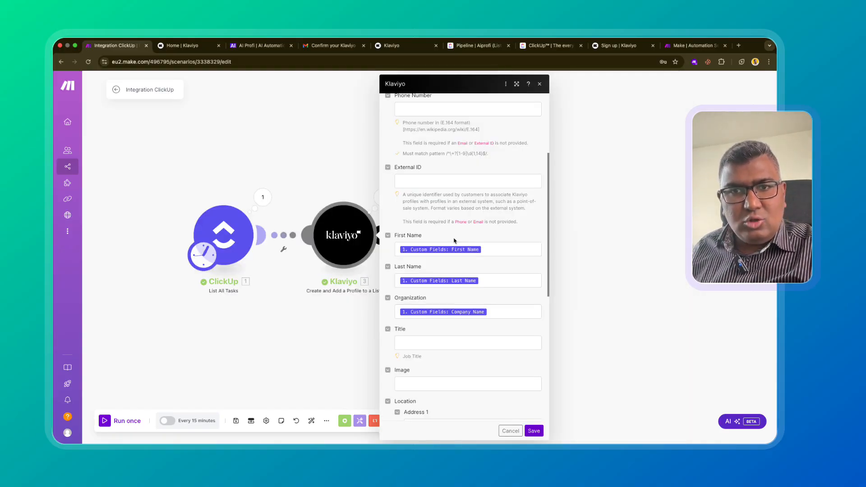
pyautogui.scroll(-1, 454, 240)
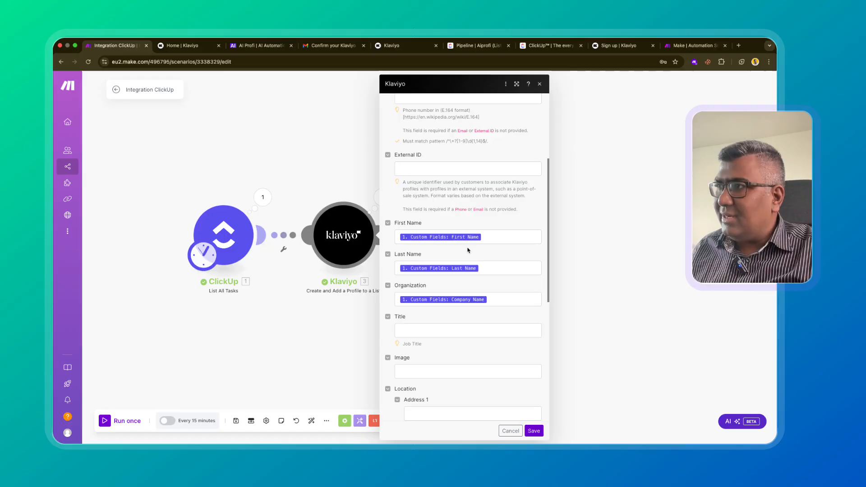
pyautogui.scroll(-3, 436, 252)
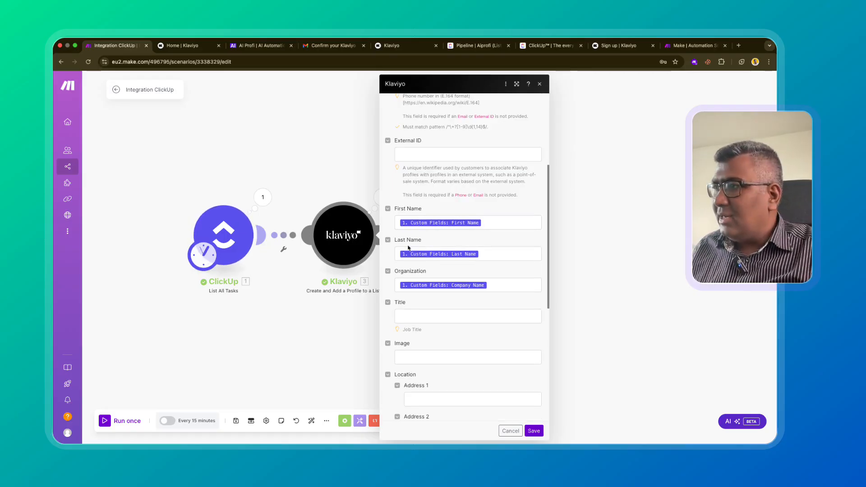
pyautogui.scroll(-4, 451, 262)
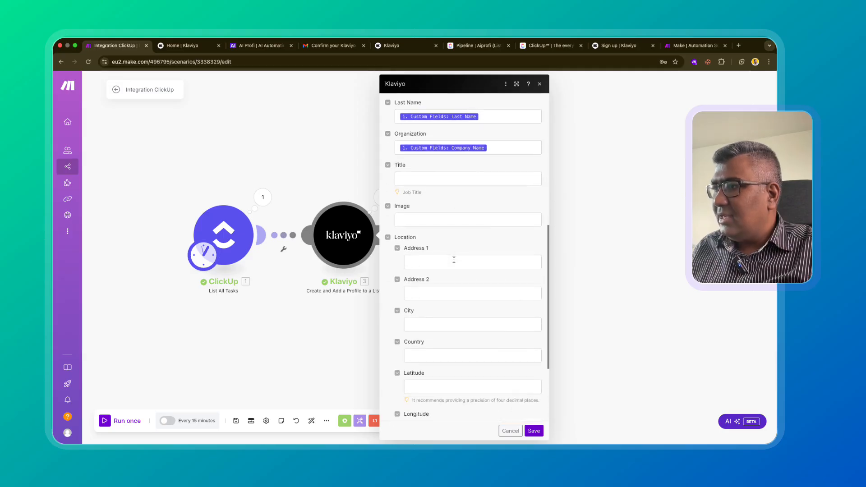
pyautogui.scroll(5, 454, 259)
pyautogui.scroll(-5, 454, 259)
pyautogui.scroll(7, 455, 262)
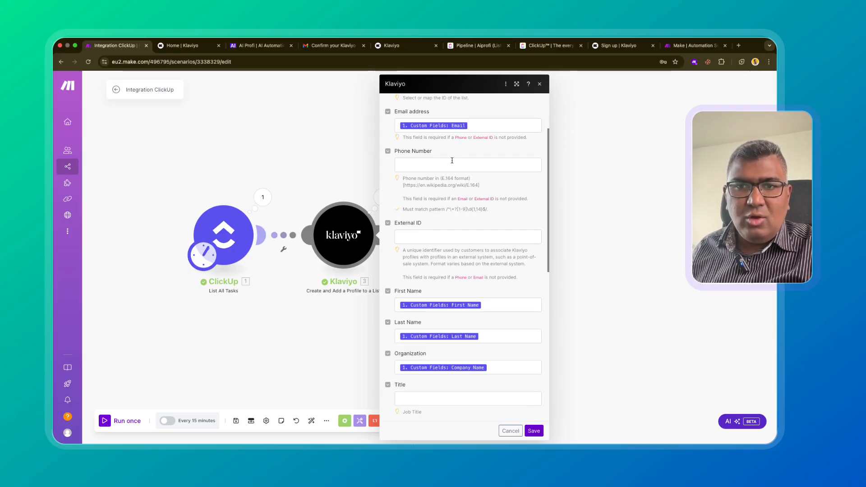
pyautogui.scroll(-2, 495, 161)
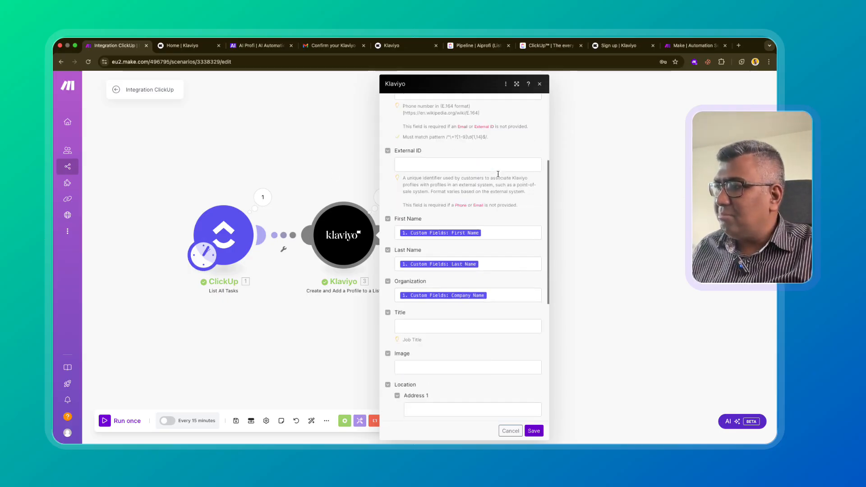
pyautogui.click(534, 431)
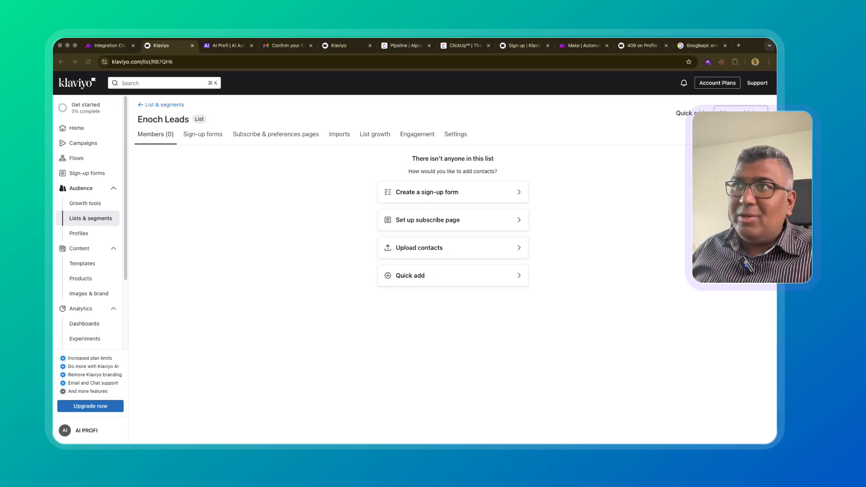
# Step: Switch back to the Integration ClickUp scenario in Make and run it once
pyautogui.click(116, 45)
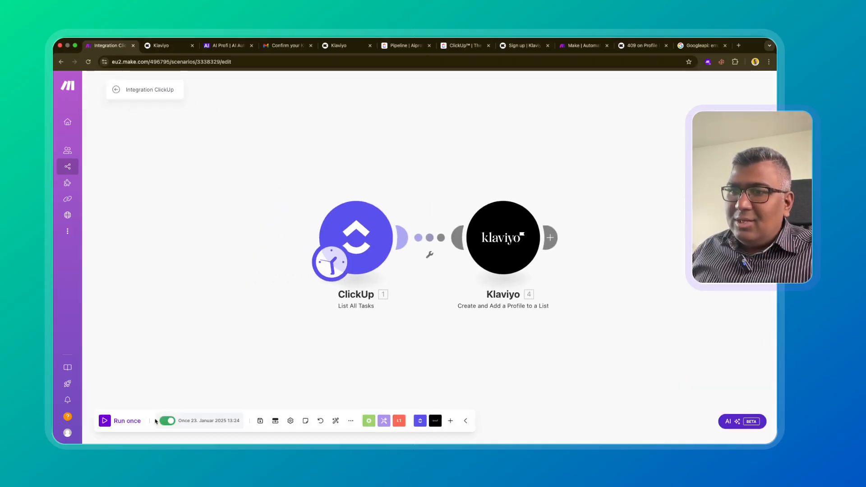
pyautogui.click(130, 421)
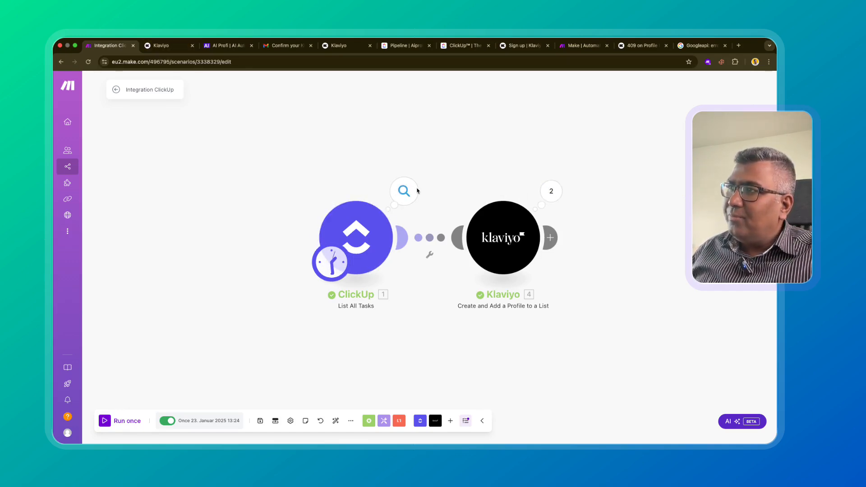
# Step: Inspect the run's ClickUp task bundles and the input and output data of the Klaviyo module's first operation
pyautogui.click(404, 191)
pyautogui.scroll(-5, 485, 229)
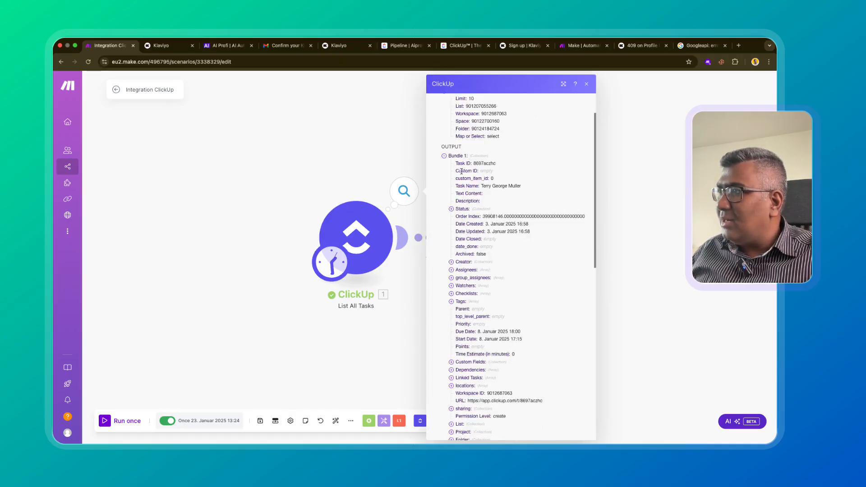
pyautogui.scroll(-5, 487, 219)
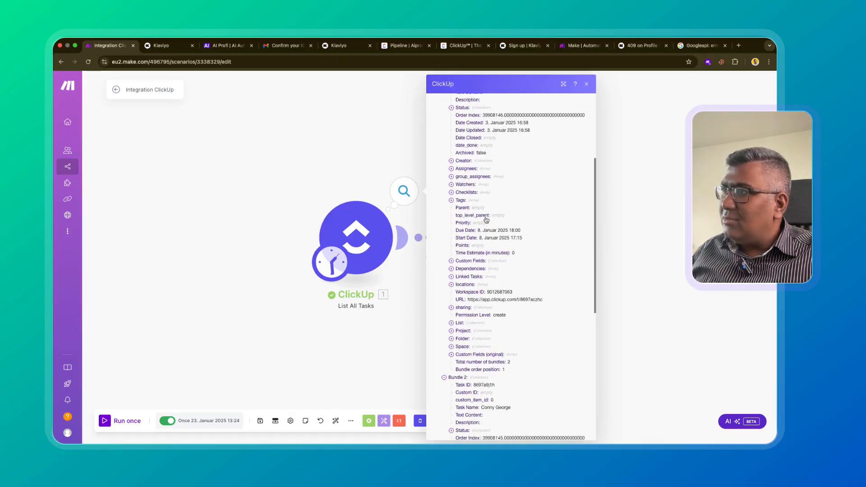
pyautogui.click(385, 164)
pyautogui.click(550, 191)
pyautogui.click(605, 189)
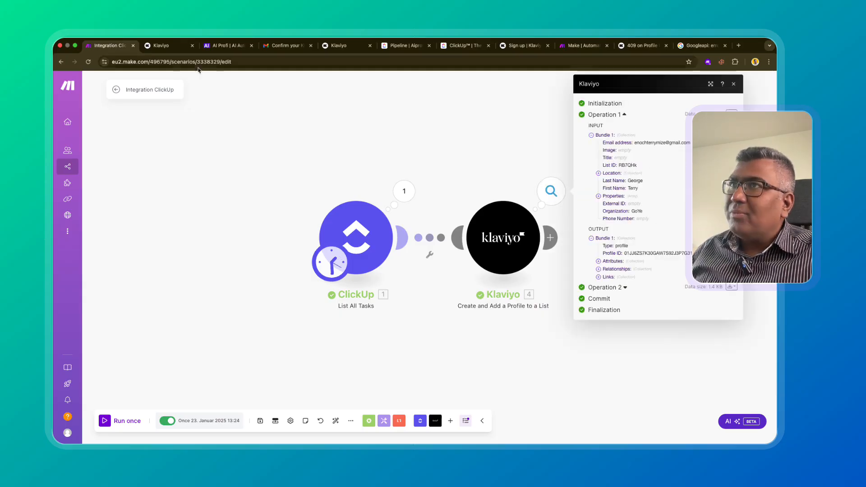
# Step: Switch to the leads list in Klaviyo and reload it to check its members
pyautogui.click(161, 46)
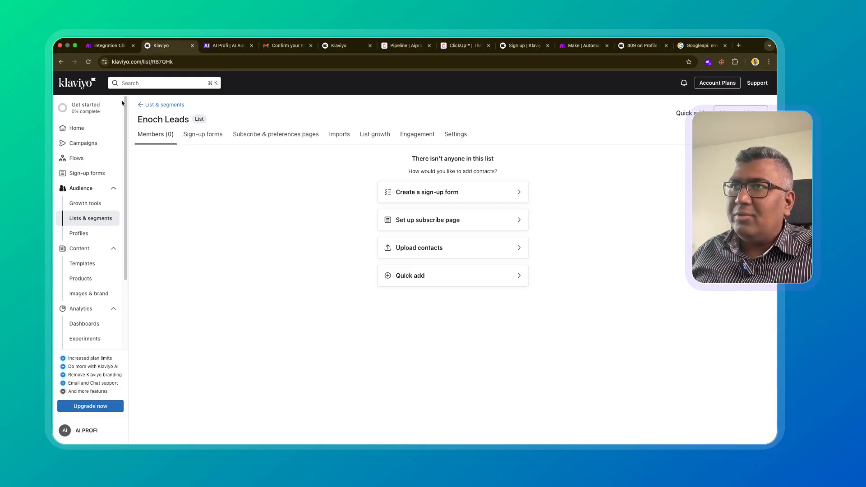
pyautogui.click(88, 61)
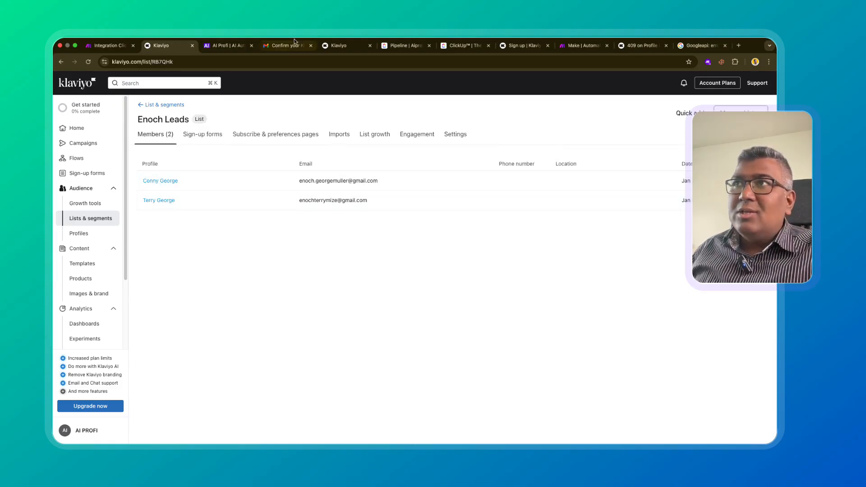
# Step: Switch to the AI Profi website and view its free 30-minute intro call offer
pyautogui.click(224, 45)
pyautogui.scroll(-2, 411, 258)
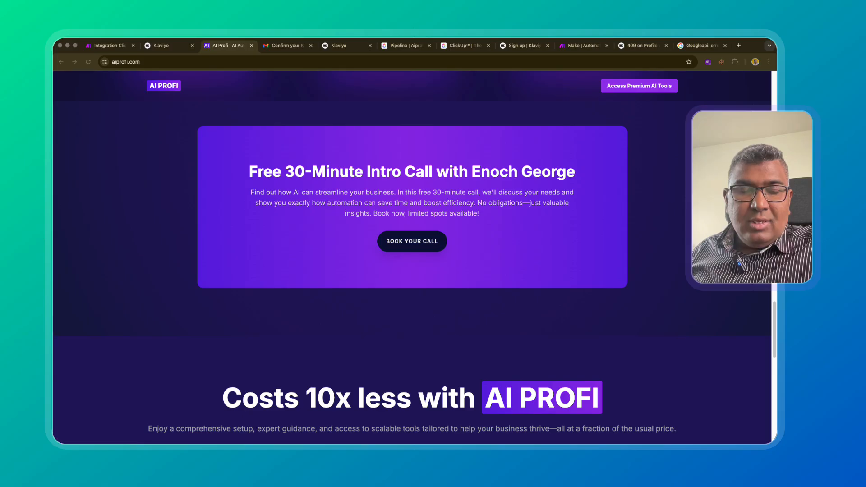